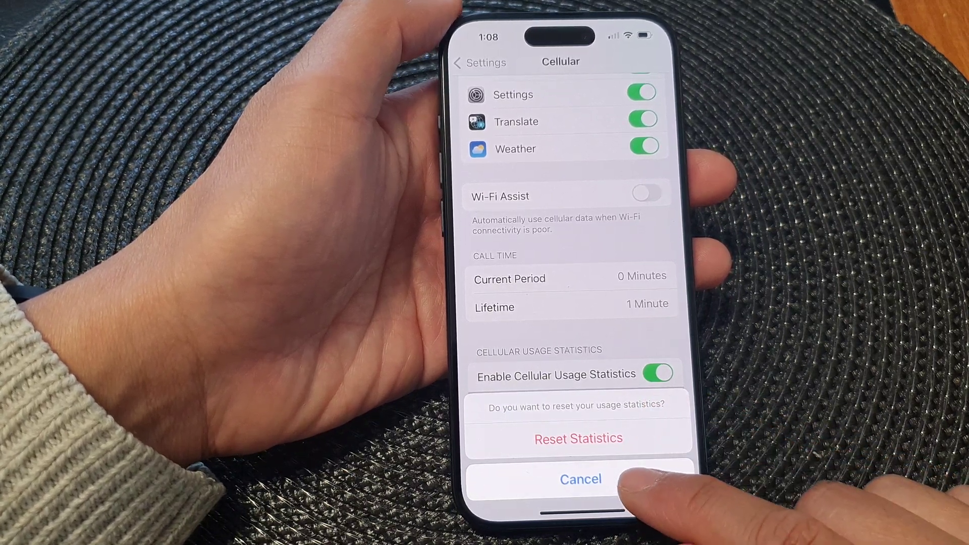
- Cancel the Reset Statistics action sheet without resetting usage
click(632, 479)
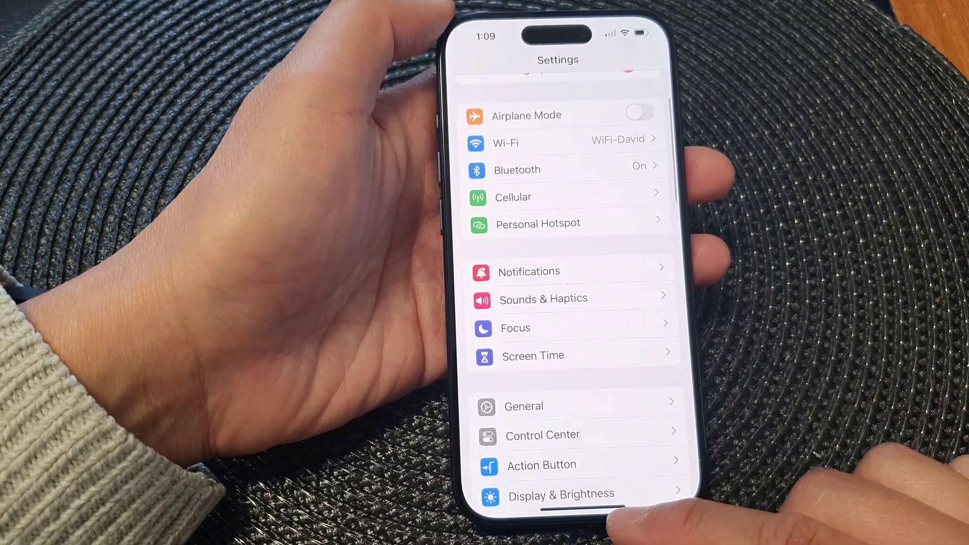
drag(583, 509, 583, 341)
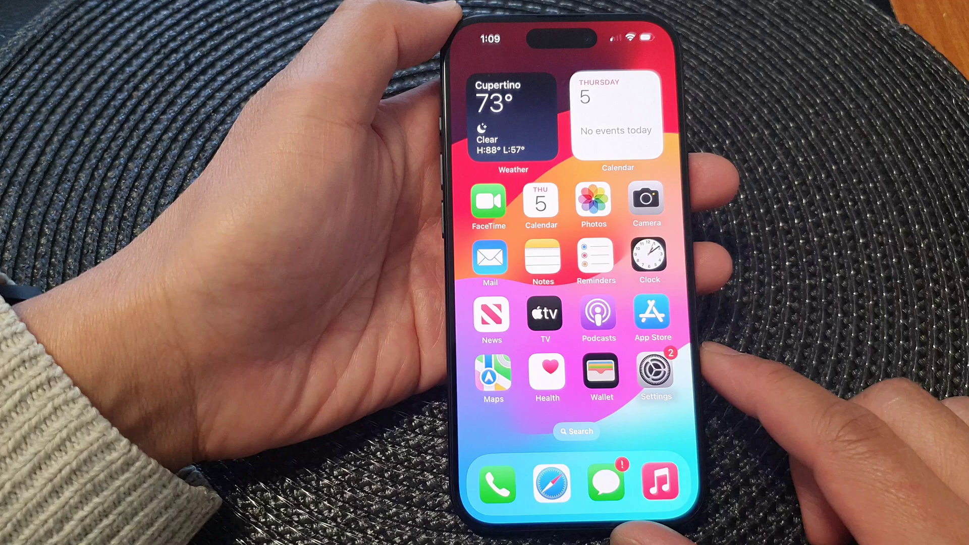
click(652, 371)
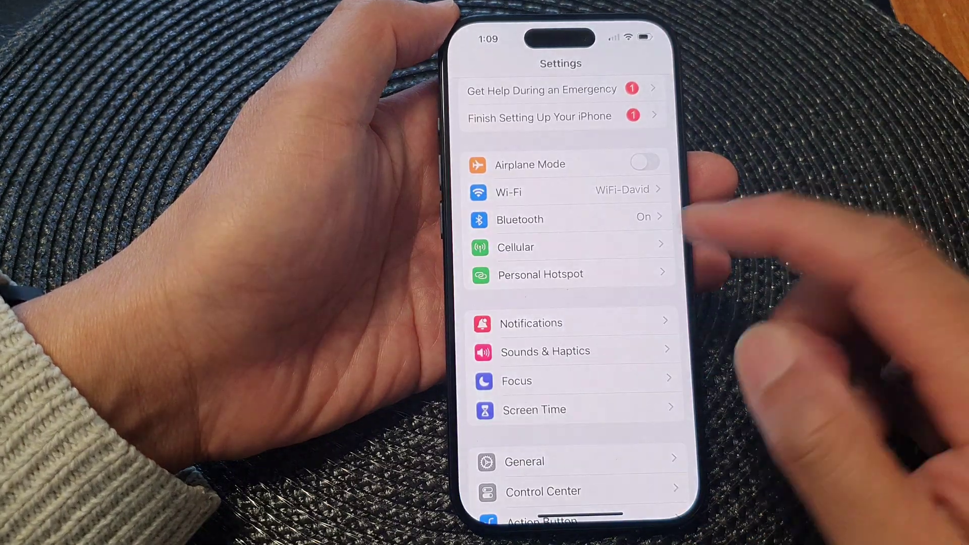
scroll(650, 334, down, 3)
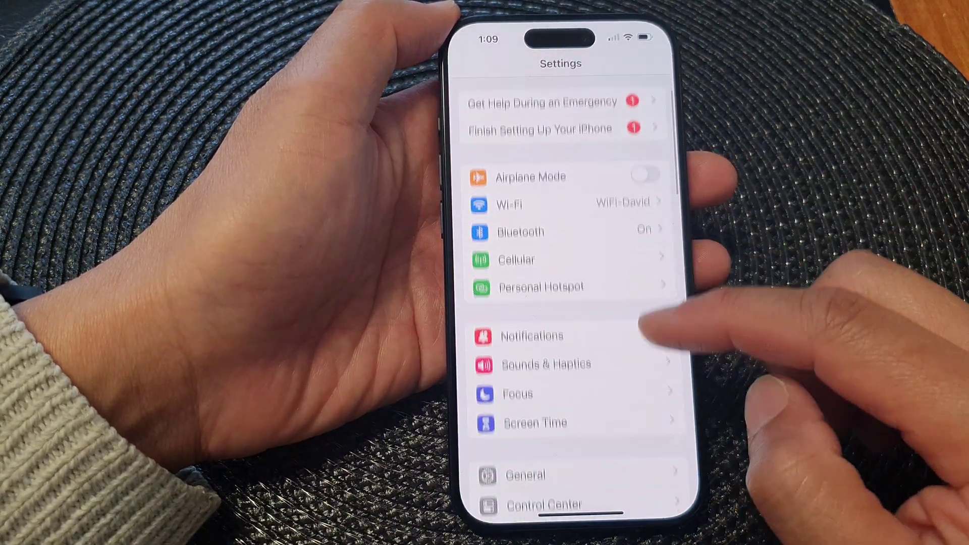
scroll(649, 327, down, 2)
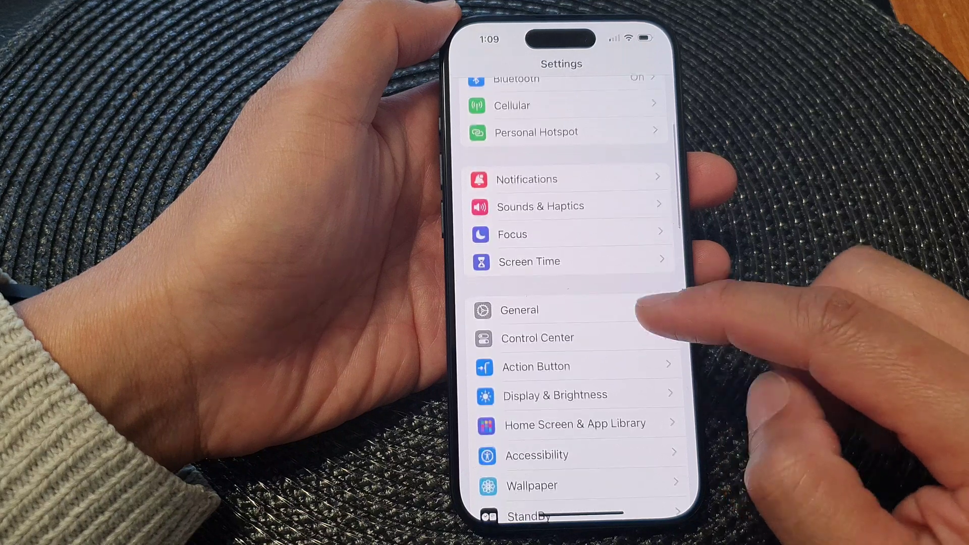
scroll(649, 304, up, 4)
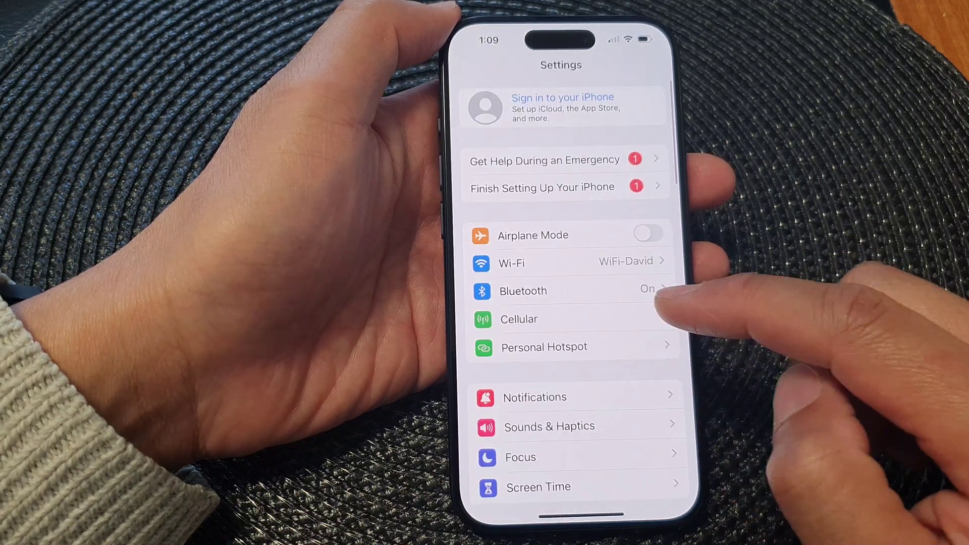
- In Cellular, reset usage statistics and confirm so last reset shows Oct 5, 2023 1:09 PM
click(644, 322)
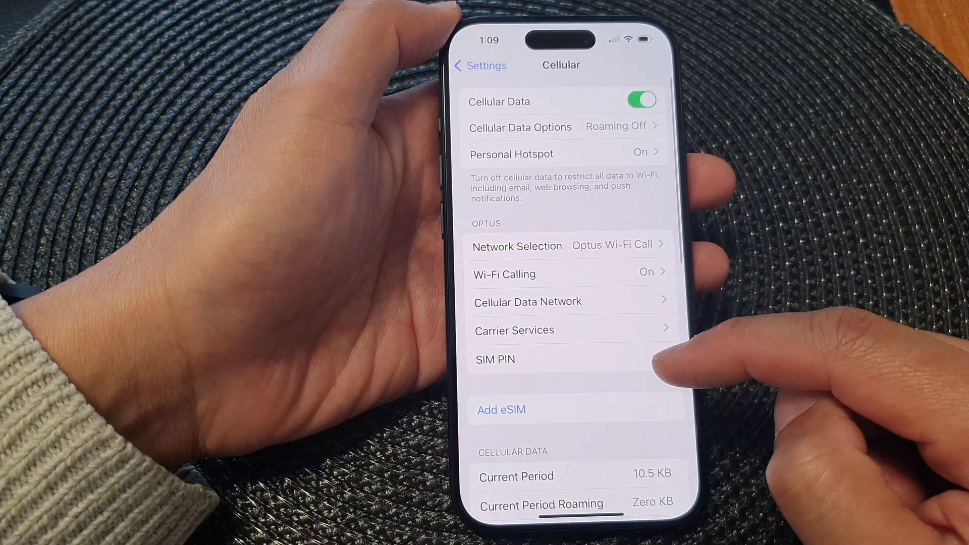
scroll(651, 333, down, 10)
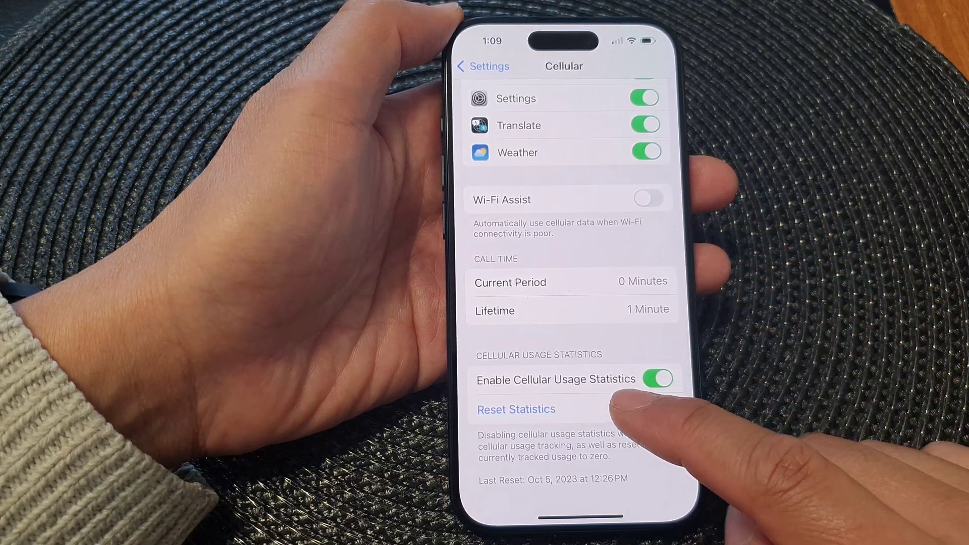
click(530, 408)
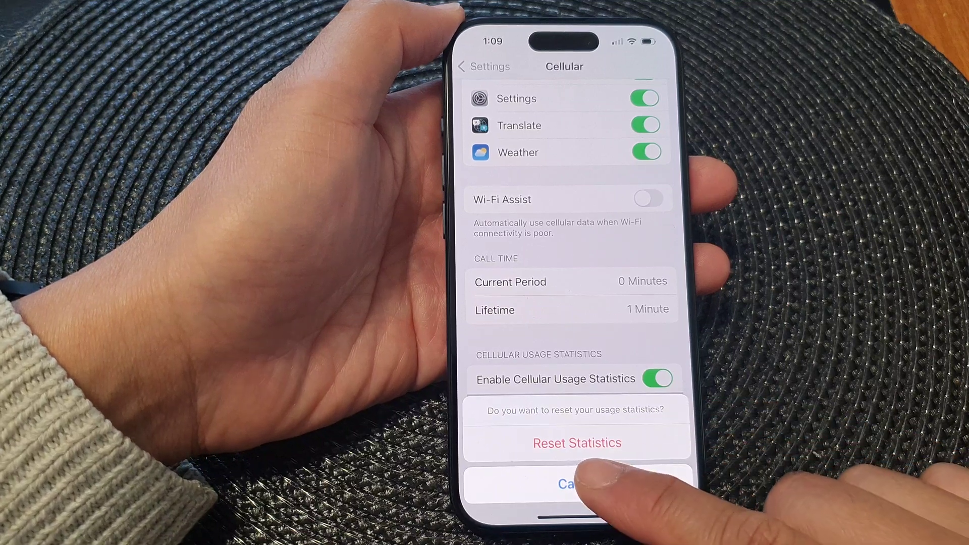
click(640, 441)
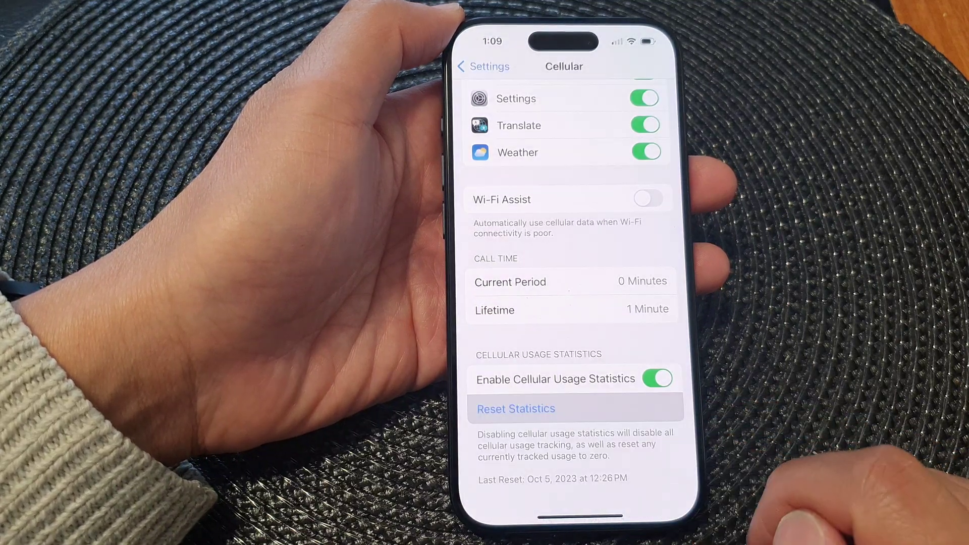
scroll(678, 447, down, 15)
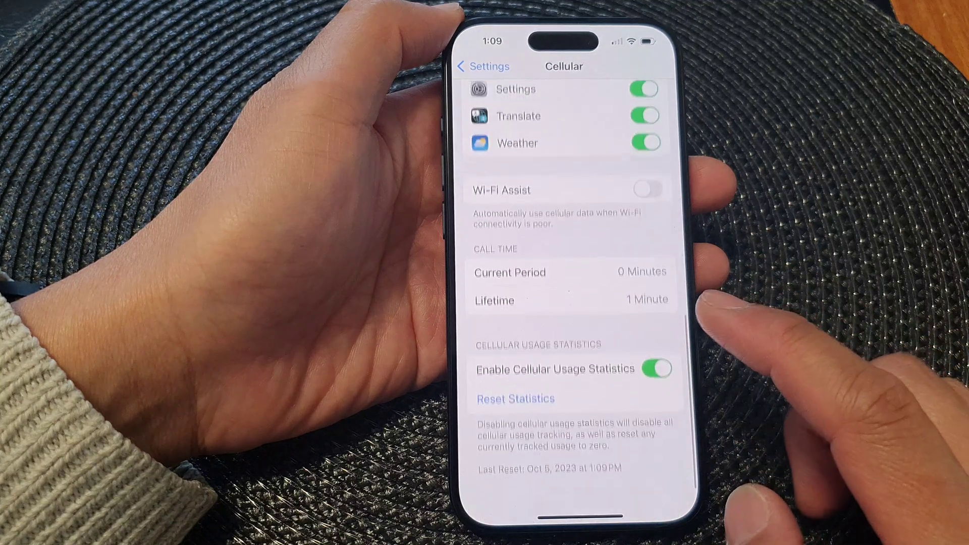
scroll(666, 386, up, 10)
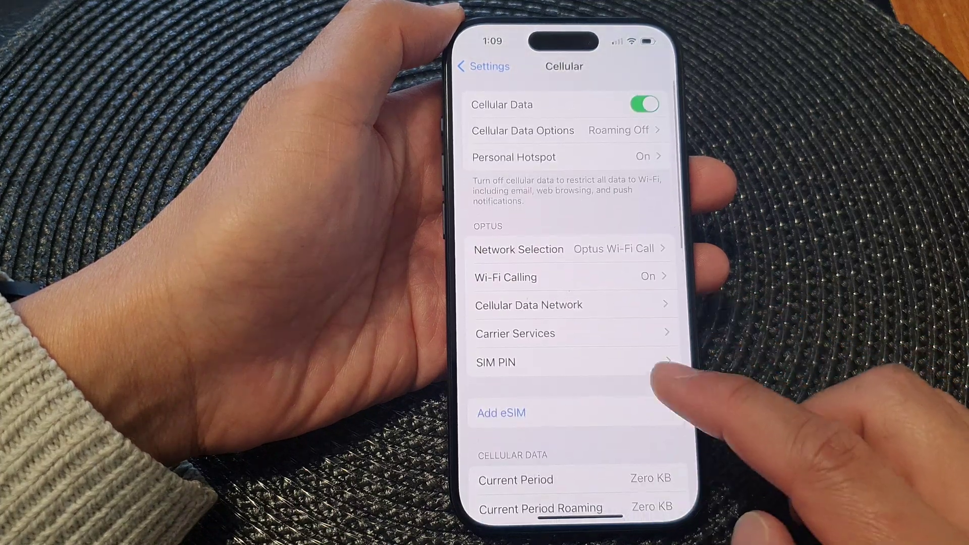
scroll(667, 379, down, 3)
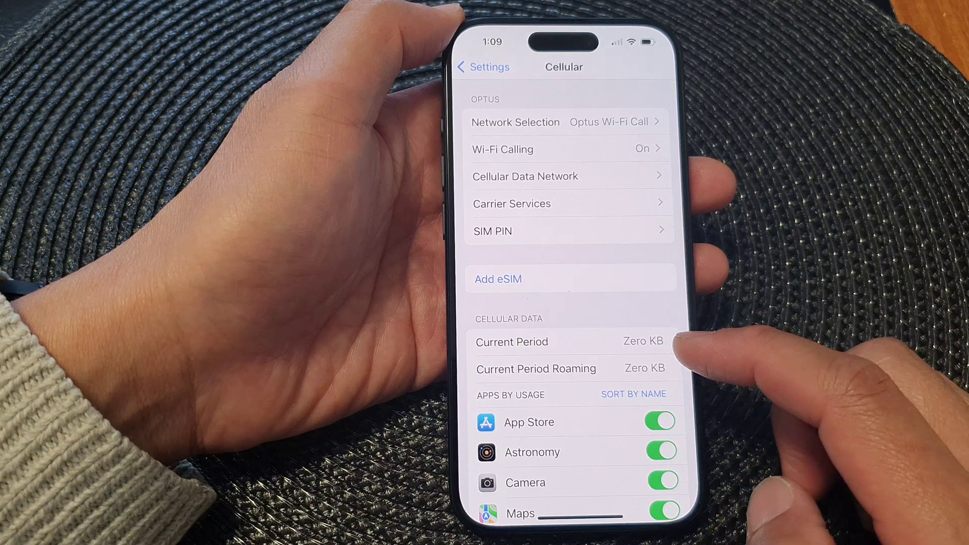
scroll(674, 349, down, 5)
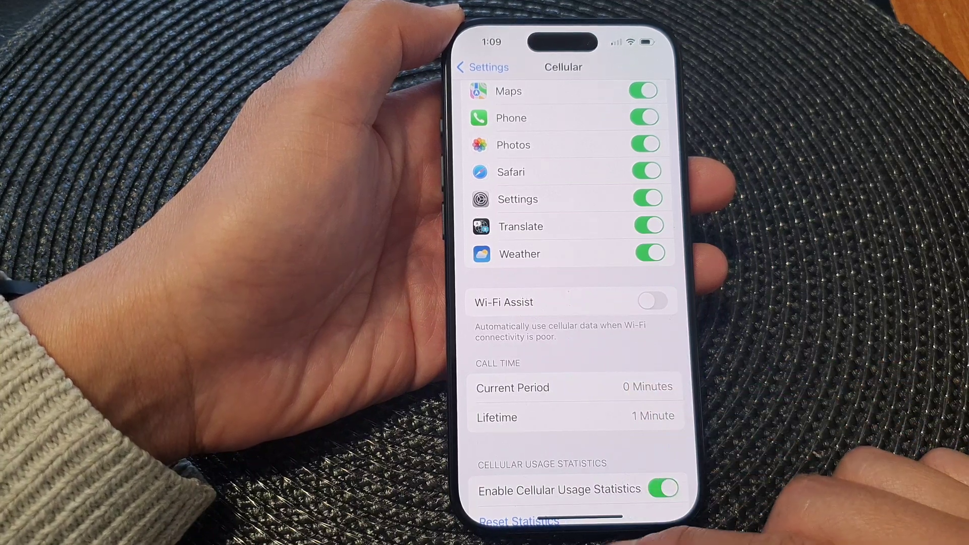
- Swipe Settings away to return to the home screen
drag(606, 523, 606, 340)
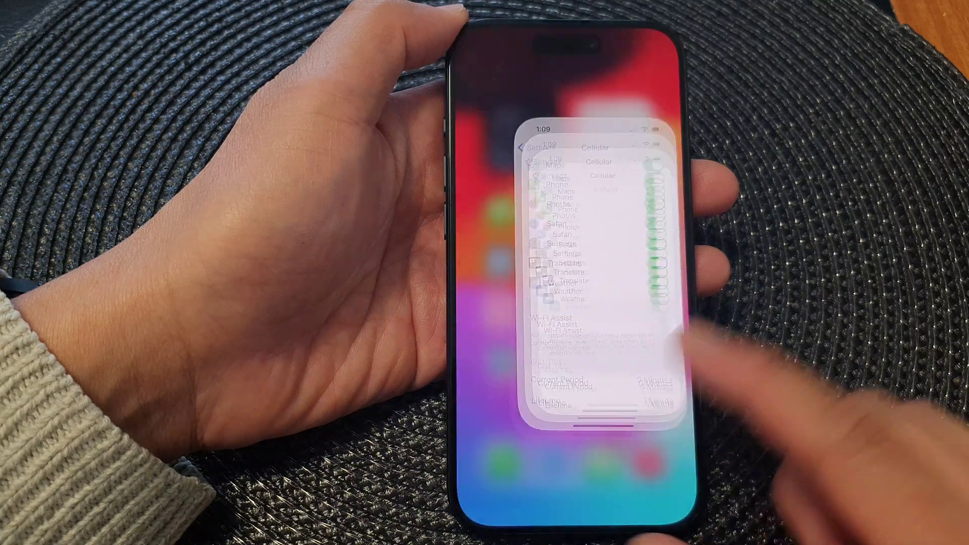